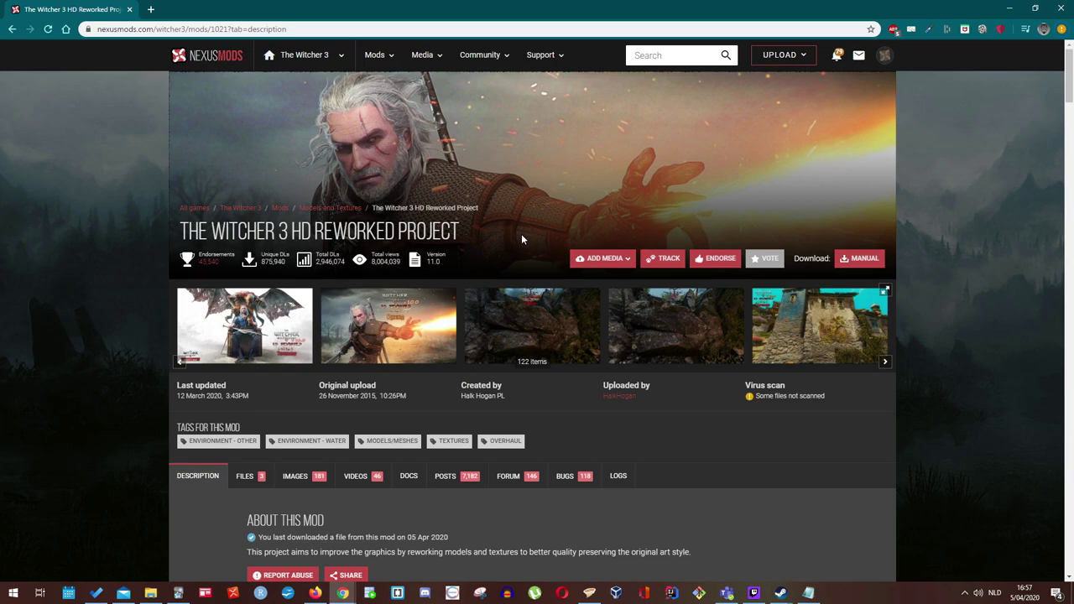
- Show the mod's Files list with its three Main Files parts, then open the Downloads folder
{"action": "scroll", "coordinate": [547, 300], "scroll_direction": "down", "scroll_amount": 3}
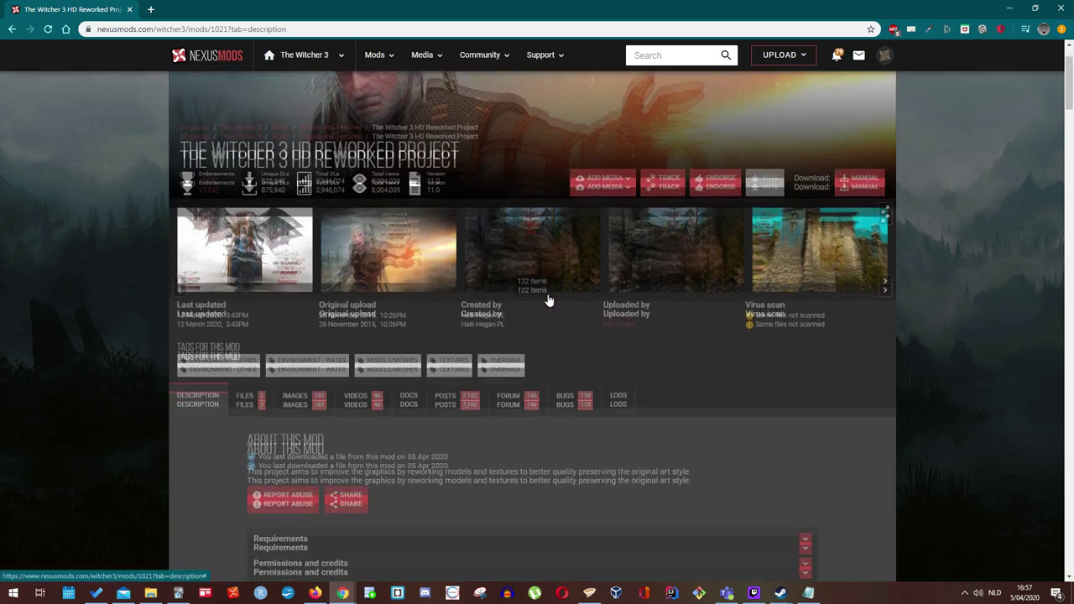
{"action": "scroll", "coordinate": [547, 300], "scroll_direction": "down", "scroll_amount": 10}
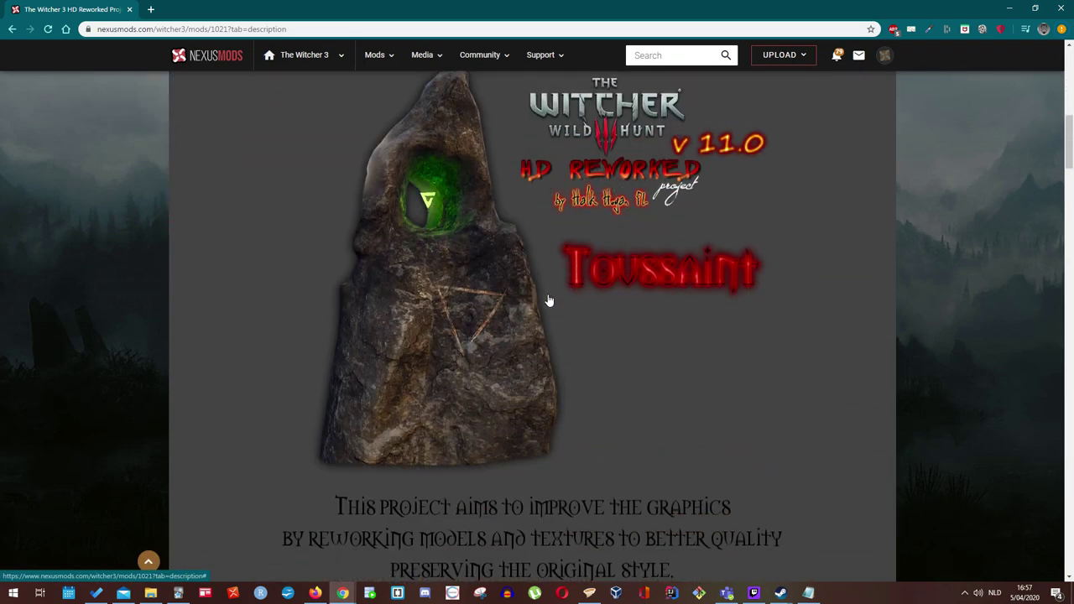
{"action": "scroll", "coordinate": [548, 300], "scroll_direction": "down", "scroll_amount": 2}
{"action": "scroll", "coordinate": [527, 371], "scroll_direction": "up", "scroll_amount": 1}
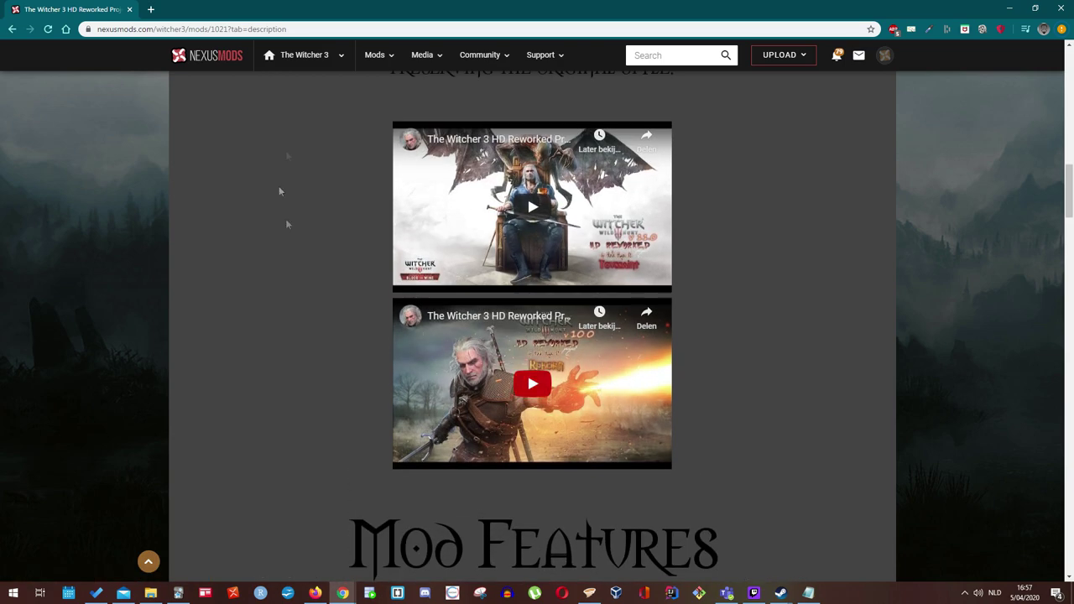
{"action": "scroll", "coordinate": [538, 386], "scroll_direction": "down", "scroll_amount": 2}
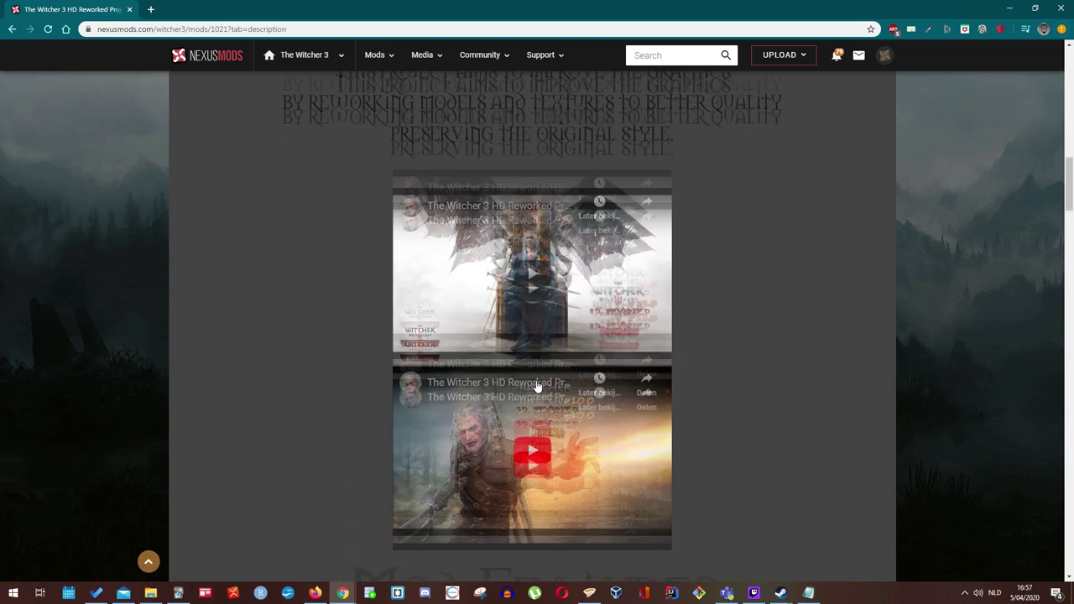
{"action": "scroll", "coordinate": [538, 386], "scroll_direction": "up", "scroll_amount": 12}
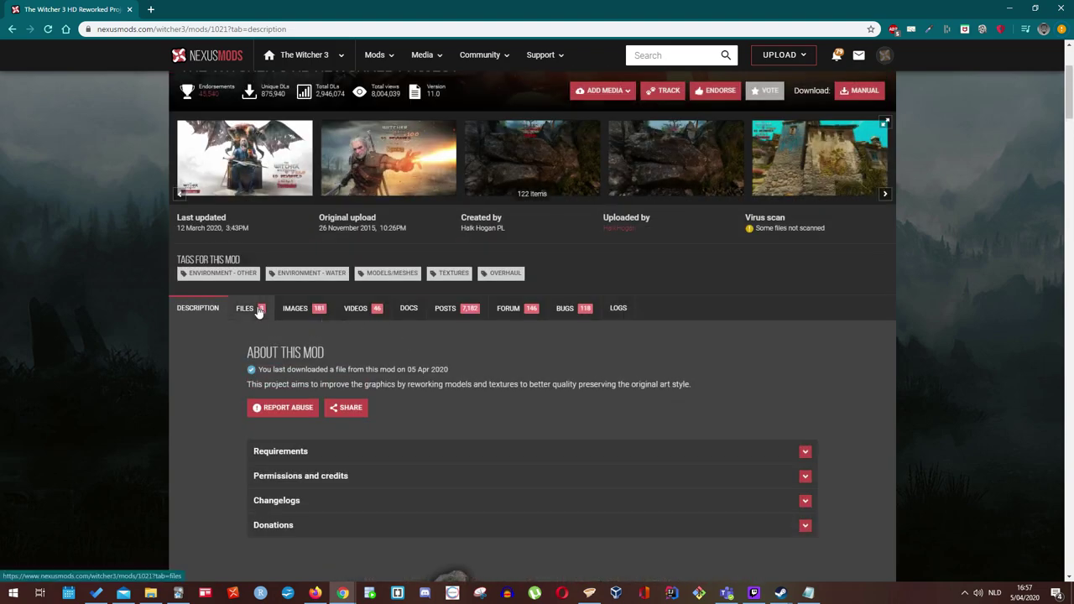
{"action": "left_click", "coordinate": [249, 308]}
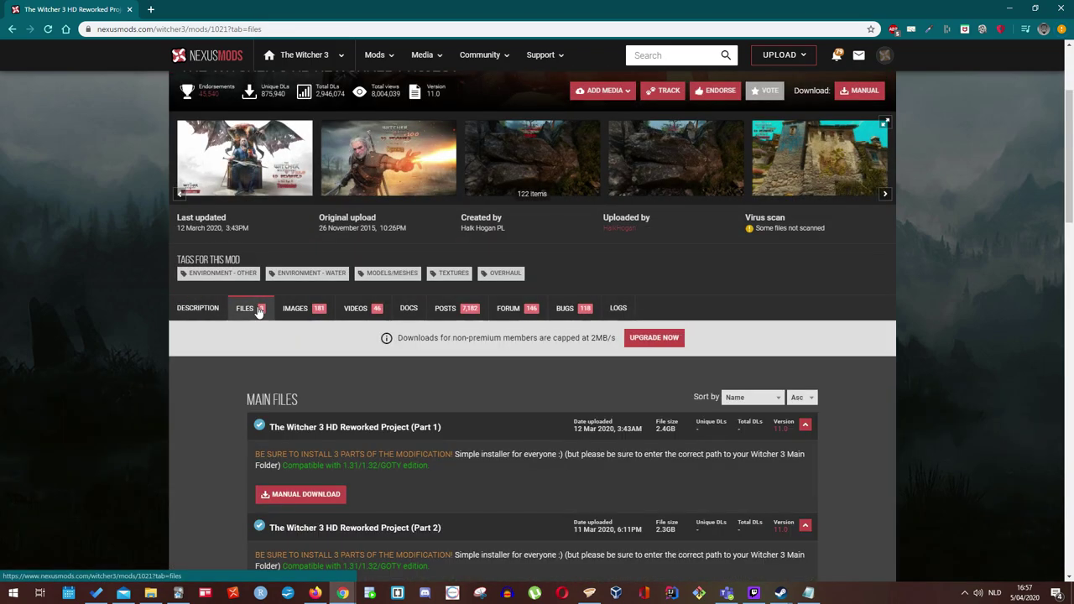
{"action": "scroll", "coordinate": [240, 286], "scroll_direction": "down", "scroll_amount": 3}
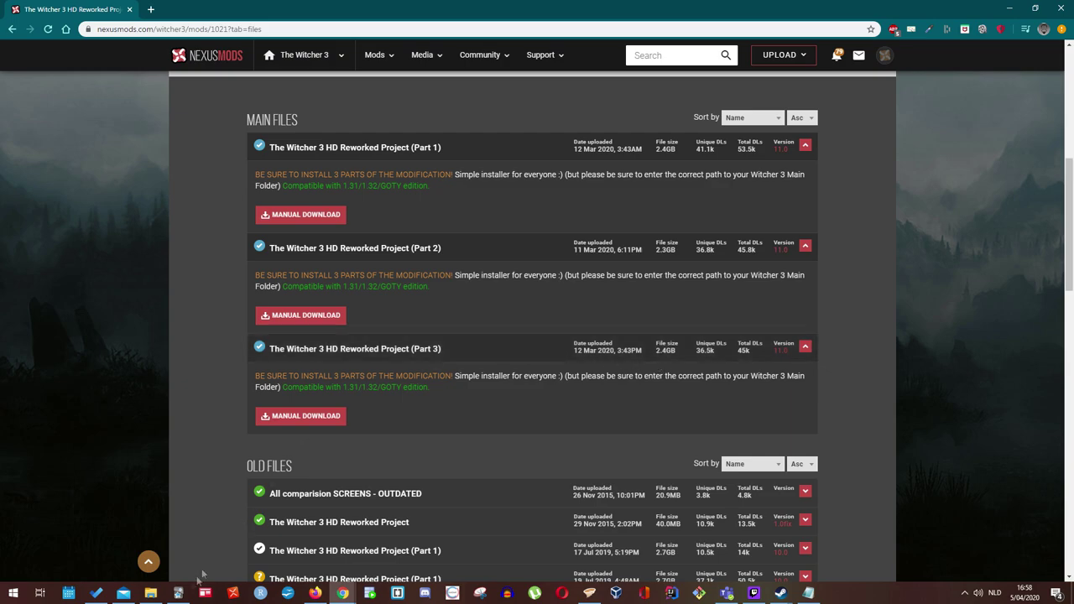
{"action": "left_click", "coordinate": [150, 594]}
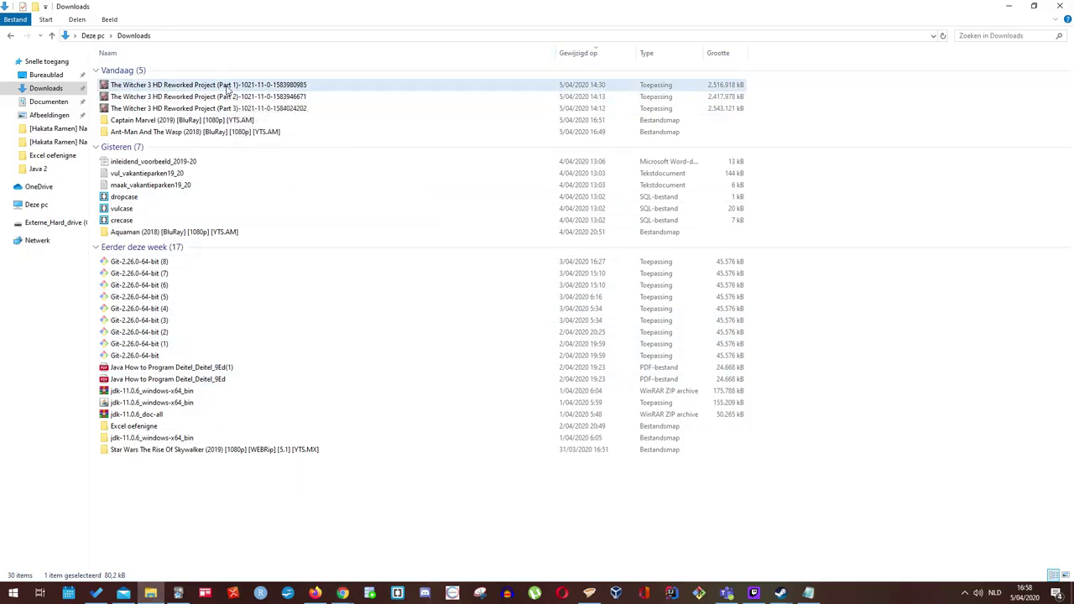
- Run The Witcher 3 HD Reworked Project Part 1 installer from Downloads
{"action": "double_click", "coordinate": [202, 87]}
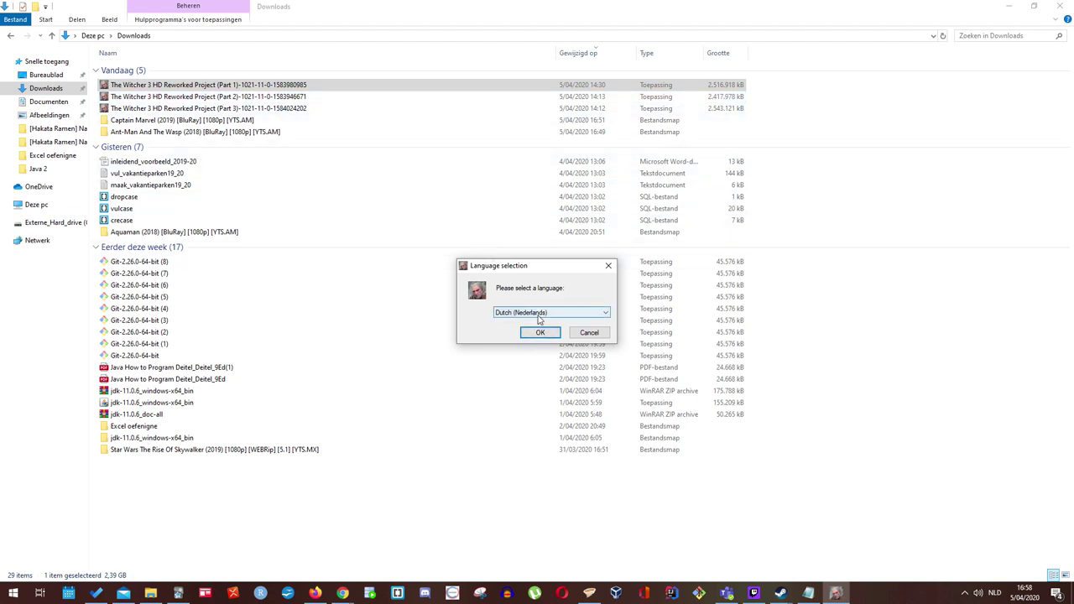
- Set the installer language to English and confirm it
{"action": "left_click", "coordinate": [539, 314]}
{"action": "left_click", "coordinate": [522, 353]}
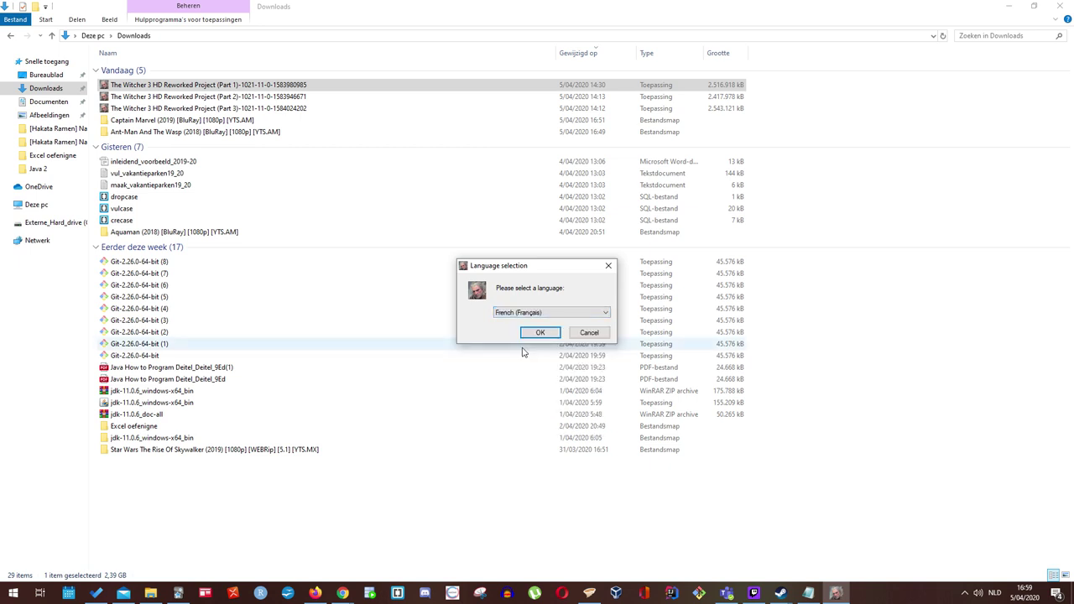
{"action": "left_click", "coordinate": [550, 313]}
{"action": "left_click", "coordinate": [558, 389]}
{"action": "left_click", "coordinate": [541, 333]}
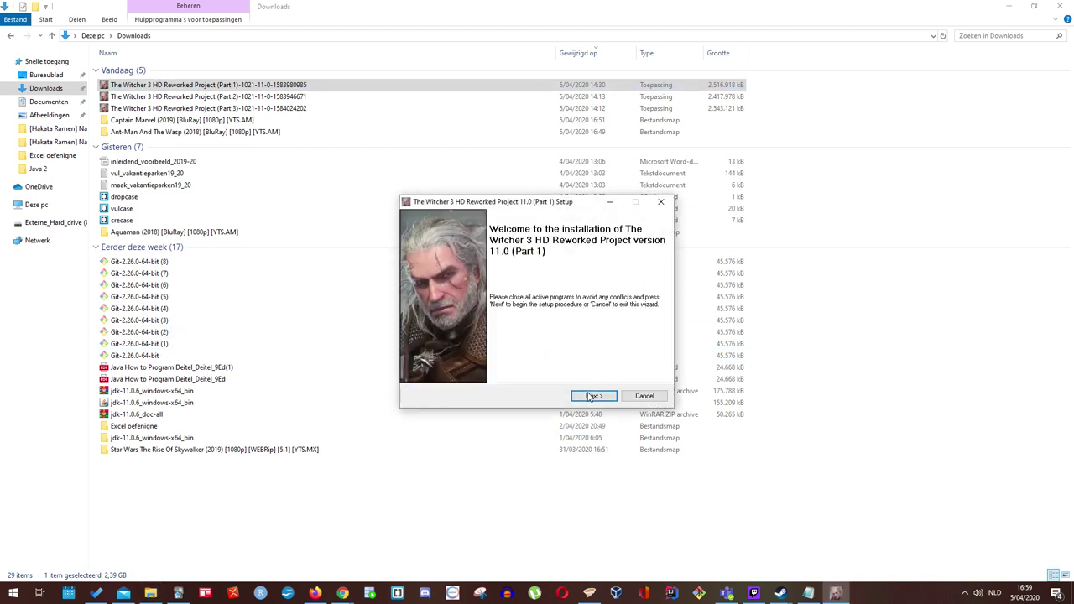
- Advance past the Welcome, information and default Component pages to the destination directory step
{"action": "left_click", "coordinate": [593, 395]}
{"action": "left_click", "coordinate": [591, 395]}
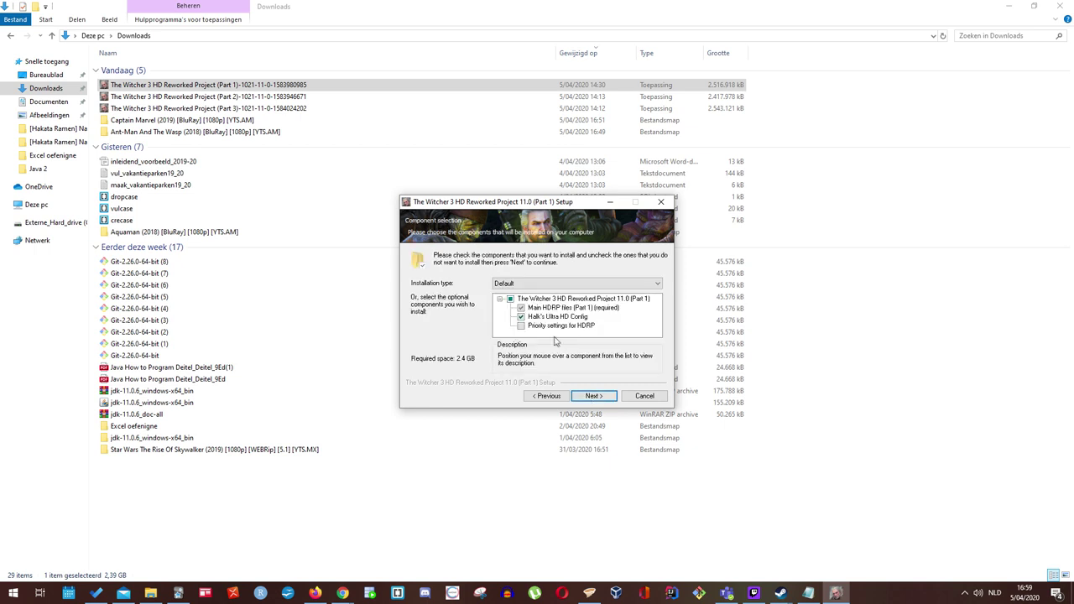
{"action": "mouse_move", "coordinate": [545, 329]}
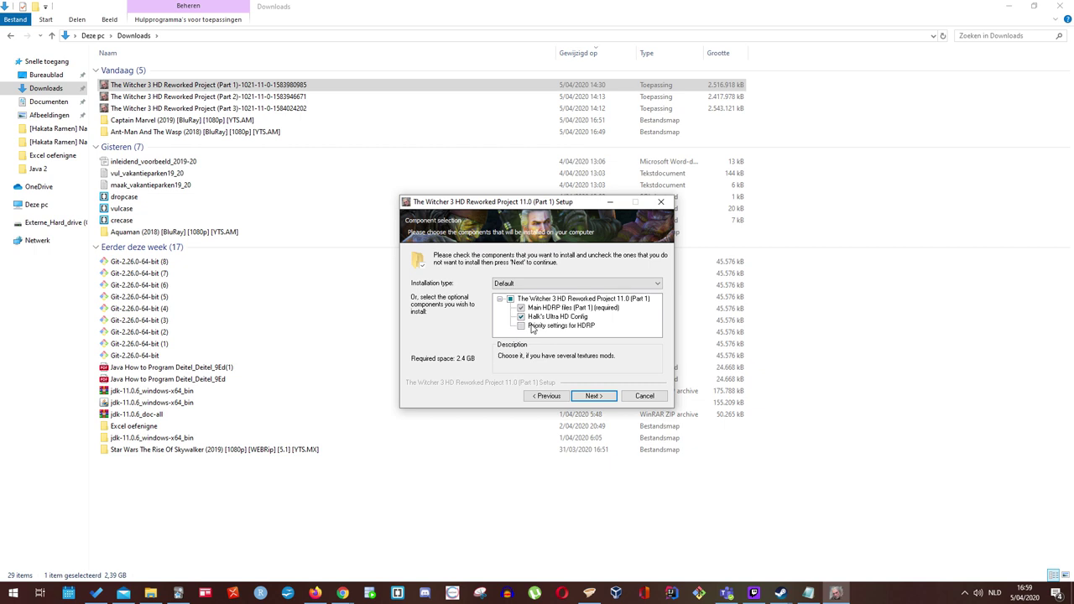
{"action": "left_click", "coordinate": [593, 396]}
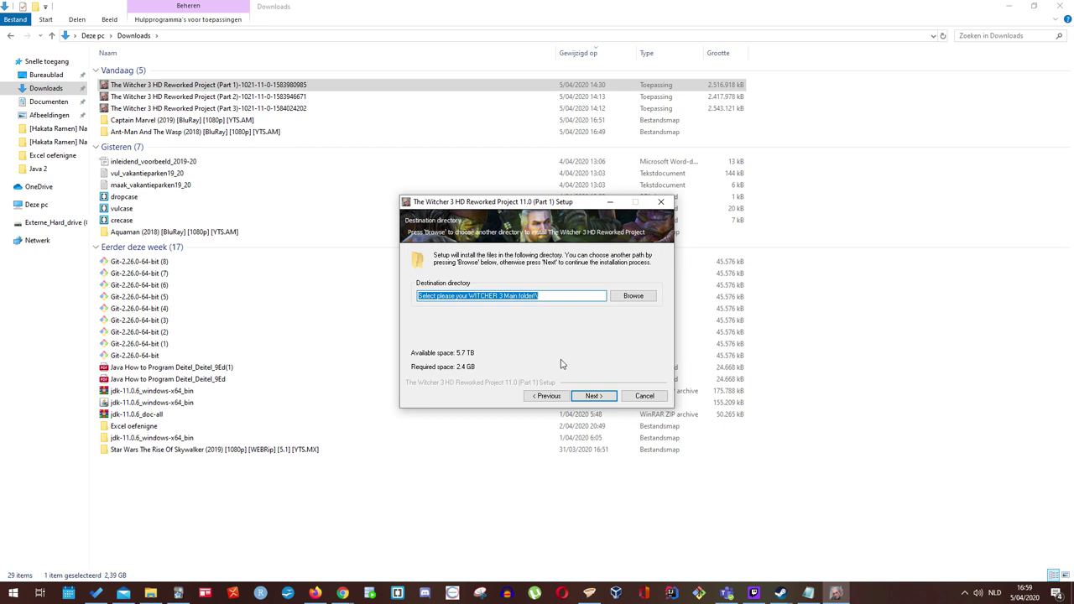
{"action": "left_click", "coordinate": [780, 593]}
- Open The Witcher 3: Wild Hunt install folder via Steam's Properties, Local Files, Browse
{"action": "left_click", "coordinate": [716, 549]}
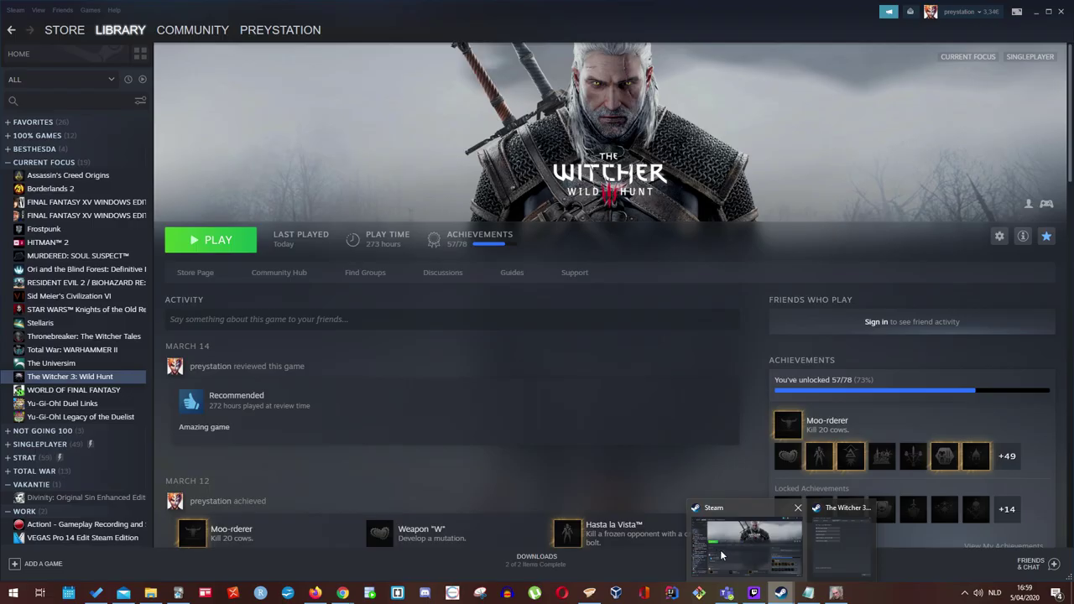
{"action": "right_click", "coordinate": [59, 383]}
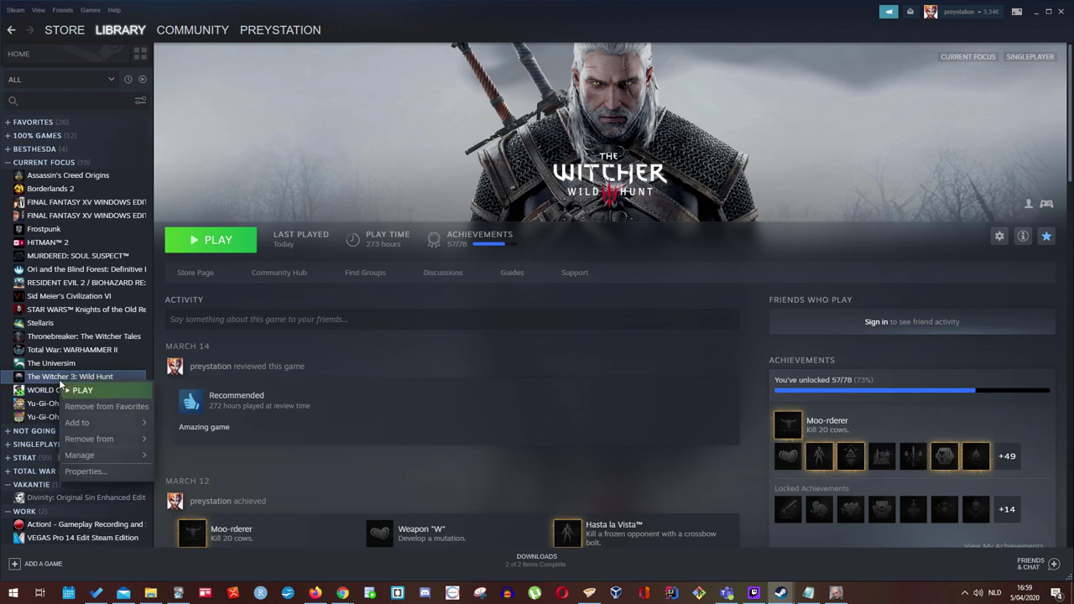
{"action": "left_click", "coordinate": [86, 471]}
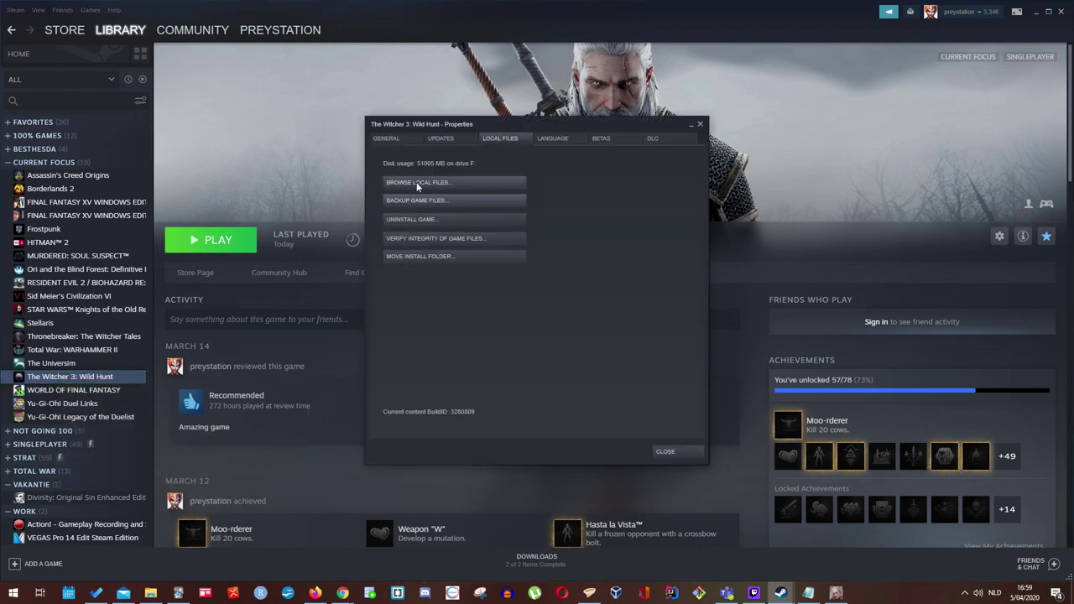
{"action": "left_click", "coordinate": [394, 141]}
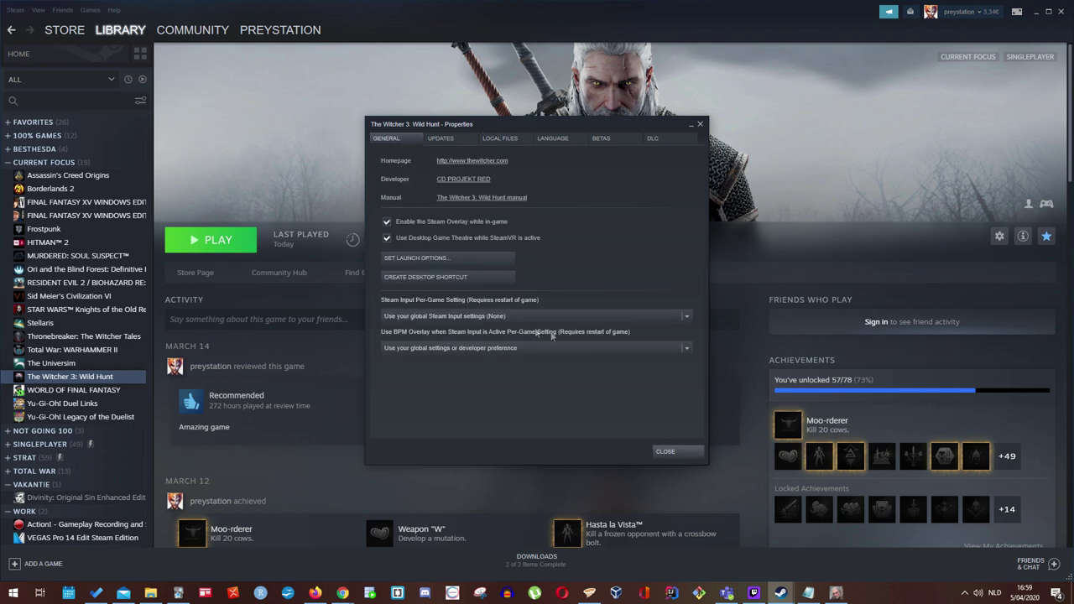
{"action": "left_click", "coordinate": [503, 142]}
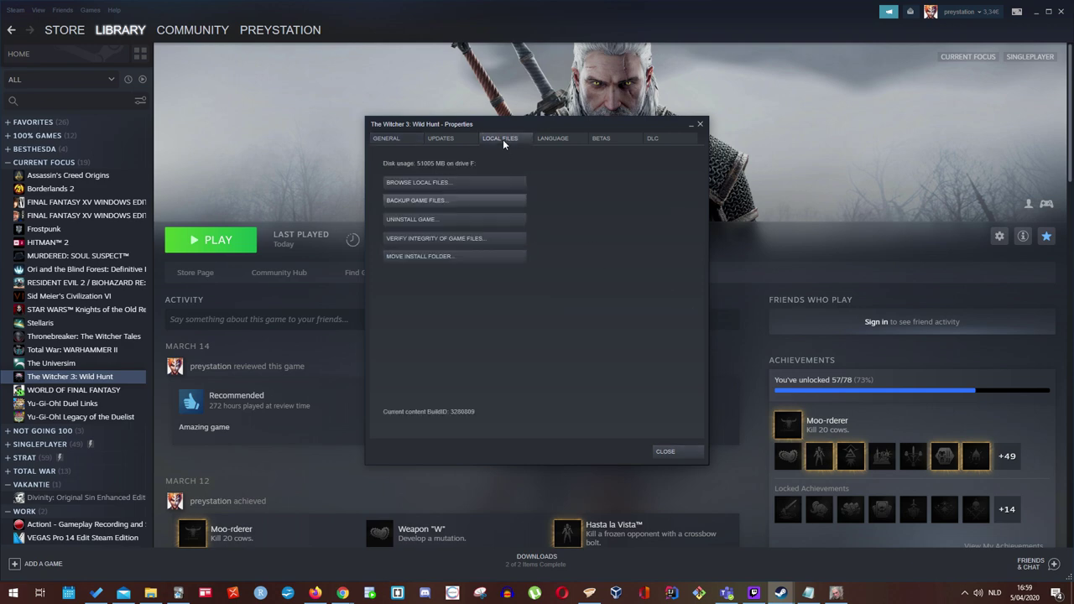
{"action": "left_click", "coordinate": [443, 186]}
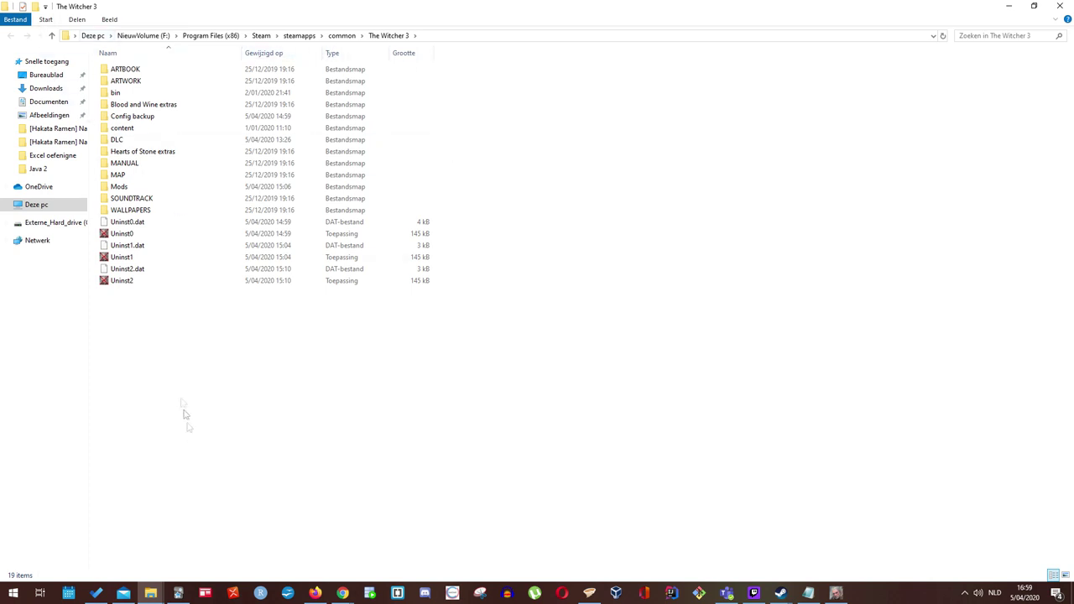
- Paste F:\Program Files (x86)\Steam\steamapps\common\The Witcher 3 as the setup's destination directory
{"action": "left_click", "coordinate": [465, 36]}
{"action": "key", "text": "ctrl+c"}
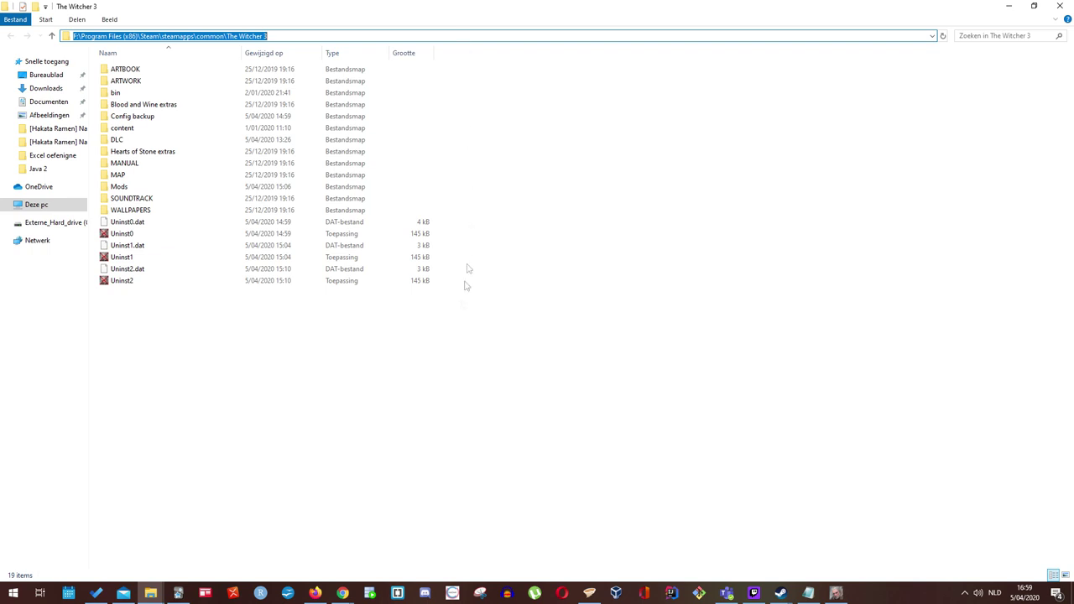
{"action": "left_click", "coordinate": [836, 593]}
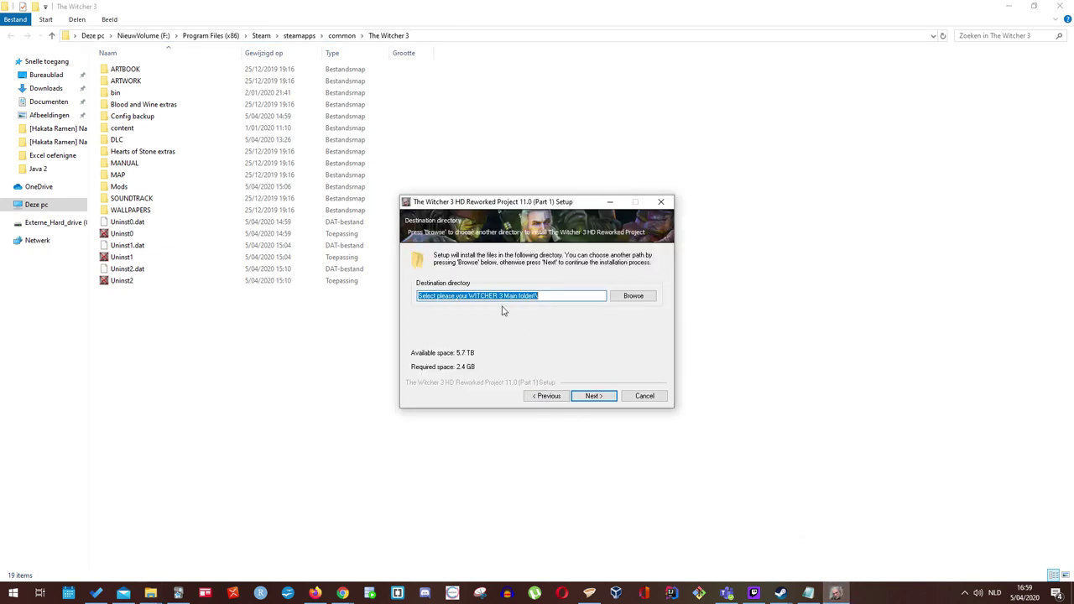
{"action": "key", "text": "ctrl+v"}
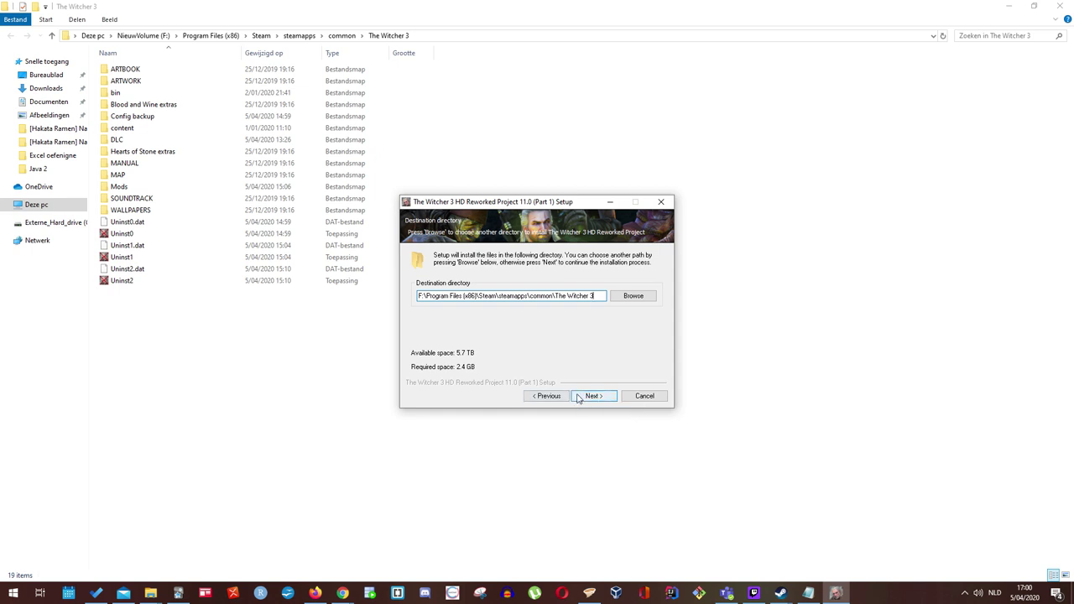
- Cancel the Part 1 setup and confirm quitting with Ja
{"action": "left_click", "coordinate": [640, 396]}
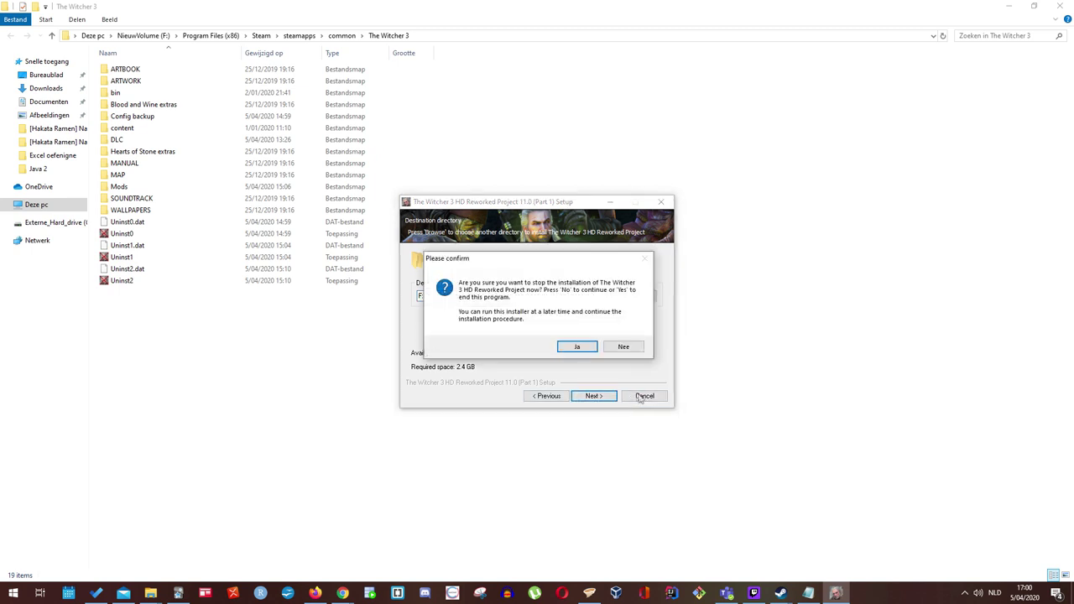
{"action": "left_click", "coordinate": [578, 348]}
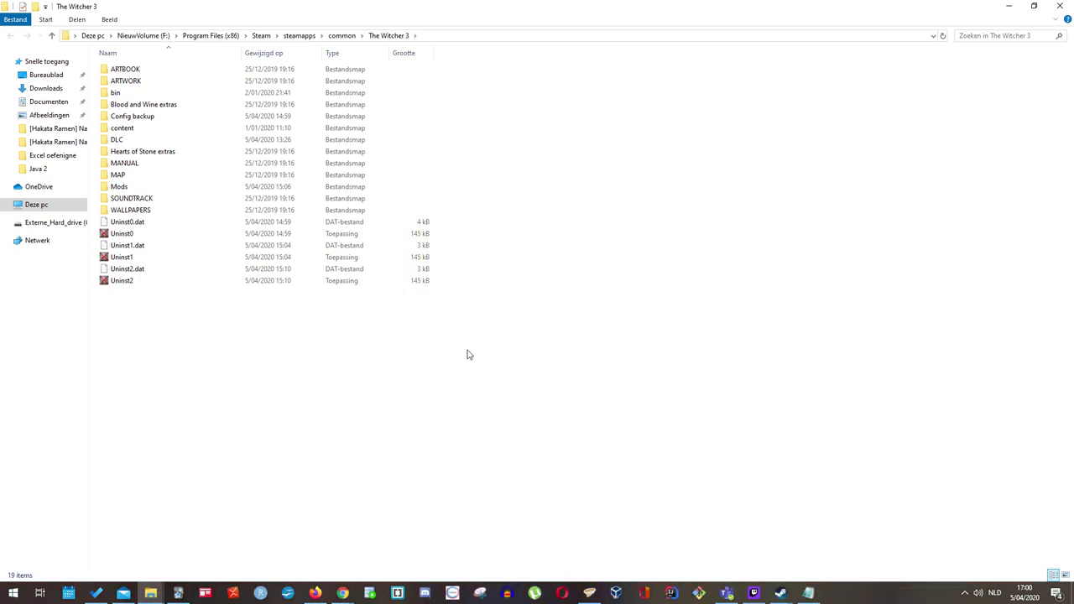